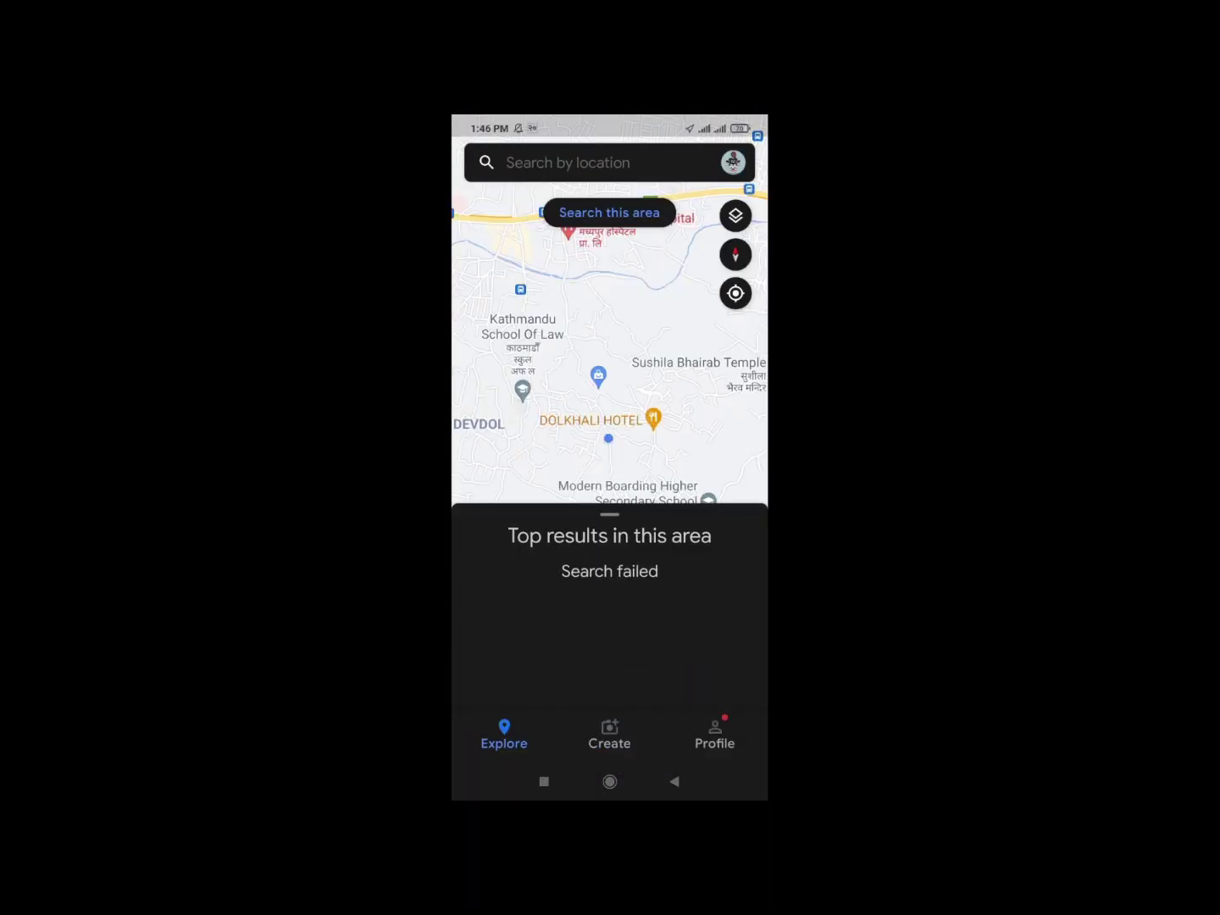
Step: Start a new Photo Sphere capture of the roadside scene from Street View's Create menu
{"action": "left_click", "coordinate": [609, 734]}
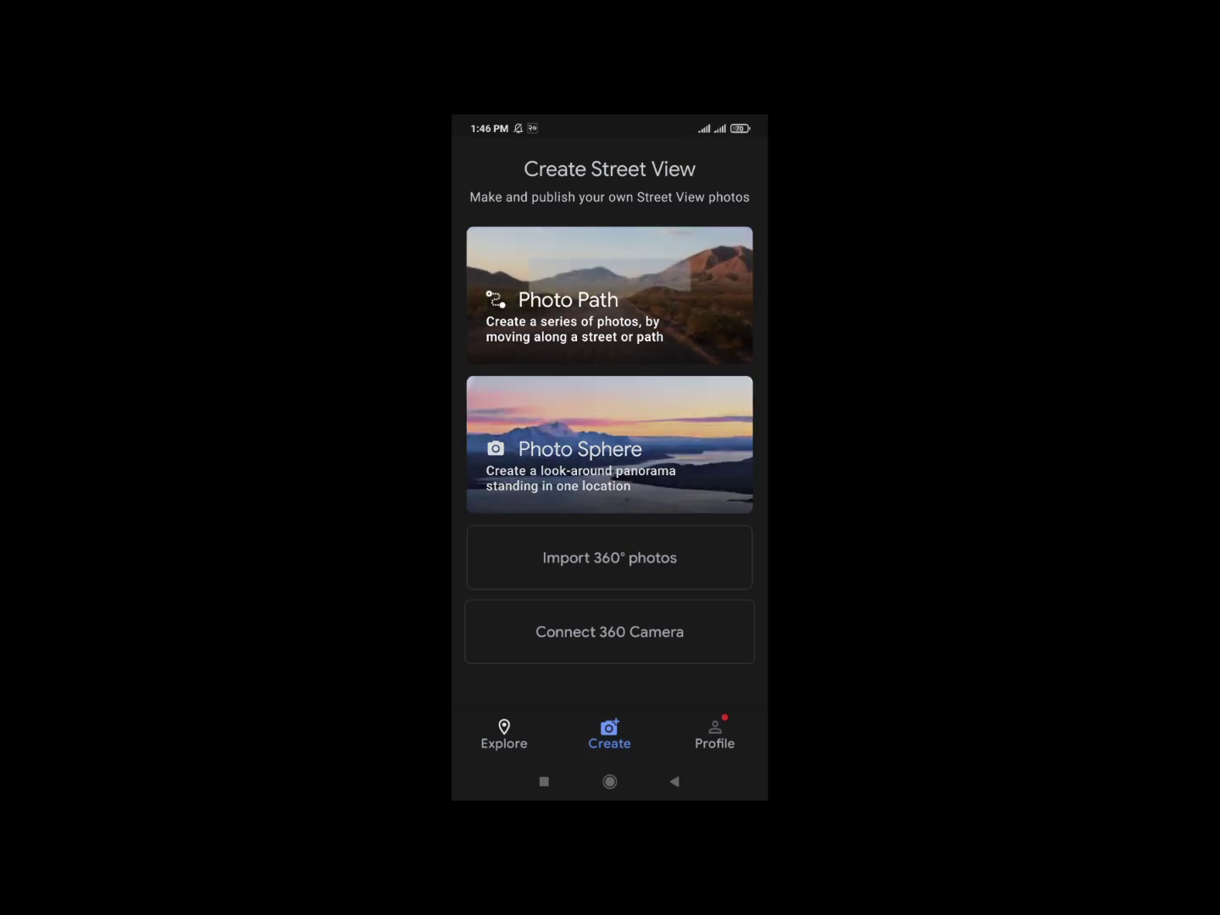
{"action": "left_click", "coordinate": [609, 444]}
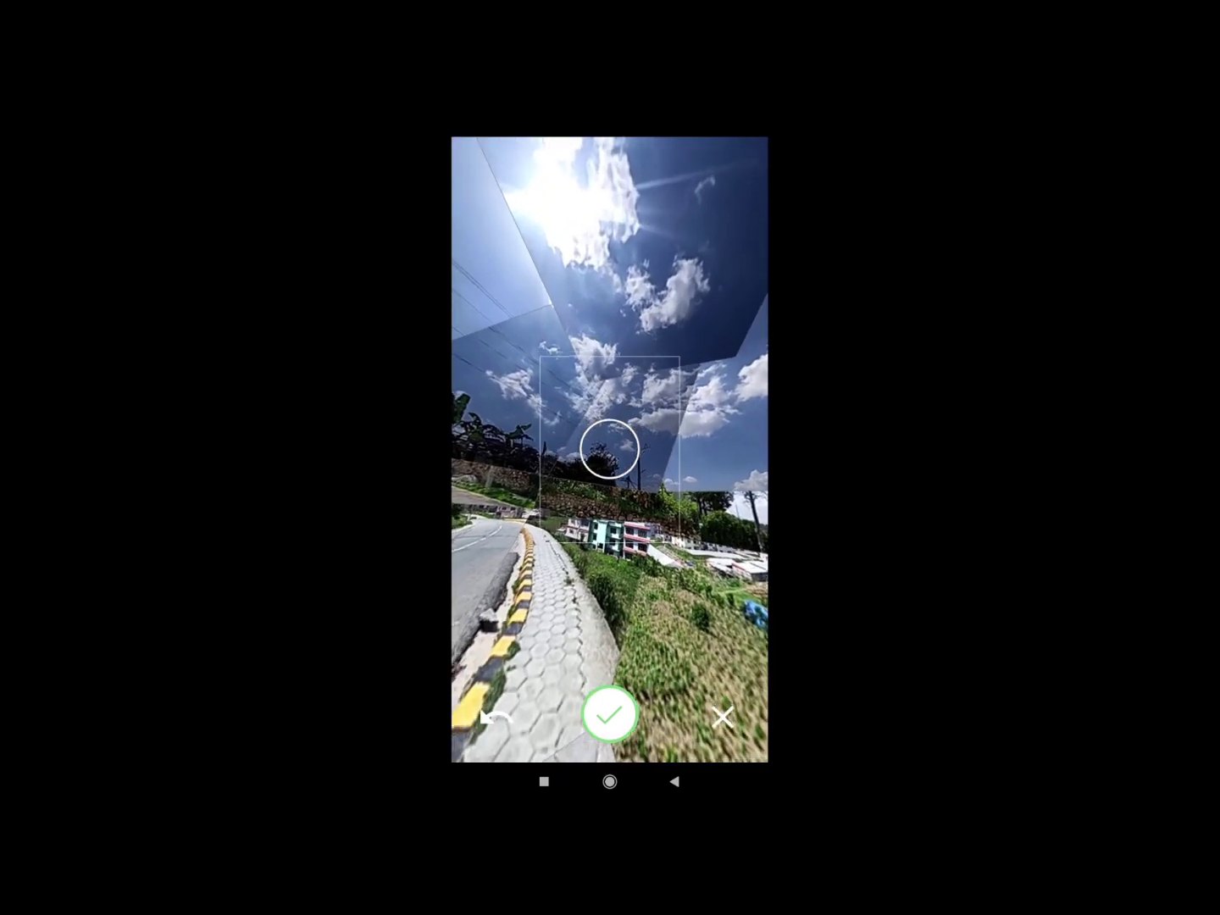
Step: Complete the roadside Photo Sphere capture and go to your list of photo spheres
{"action": "left_click", "coordinate": [609, 716]}
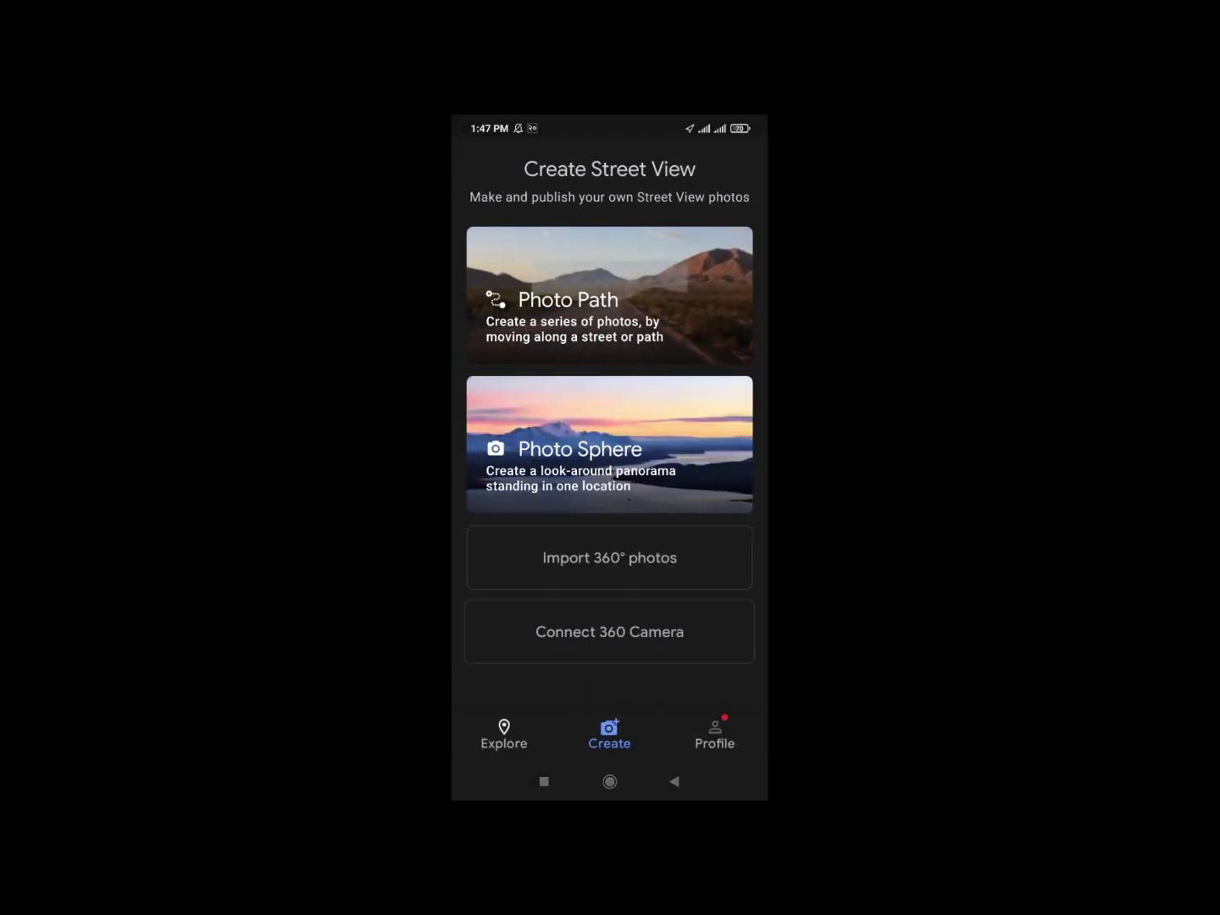
{"action": "left_click", "coordinate": [715, 734]}
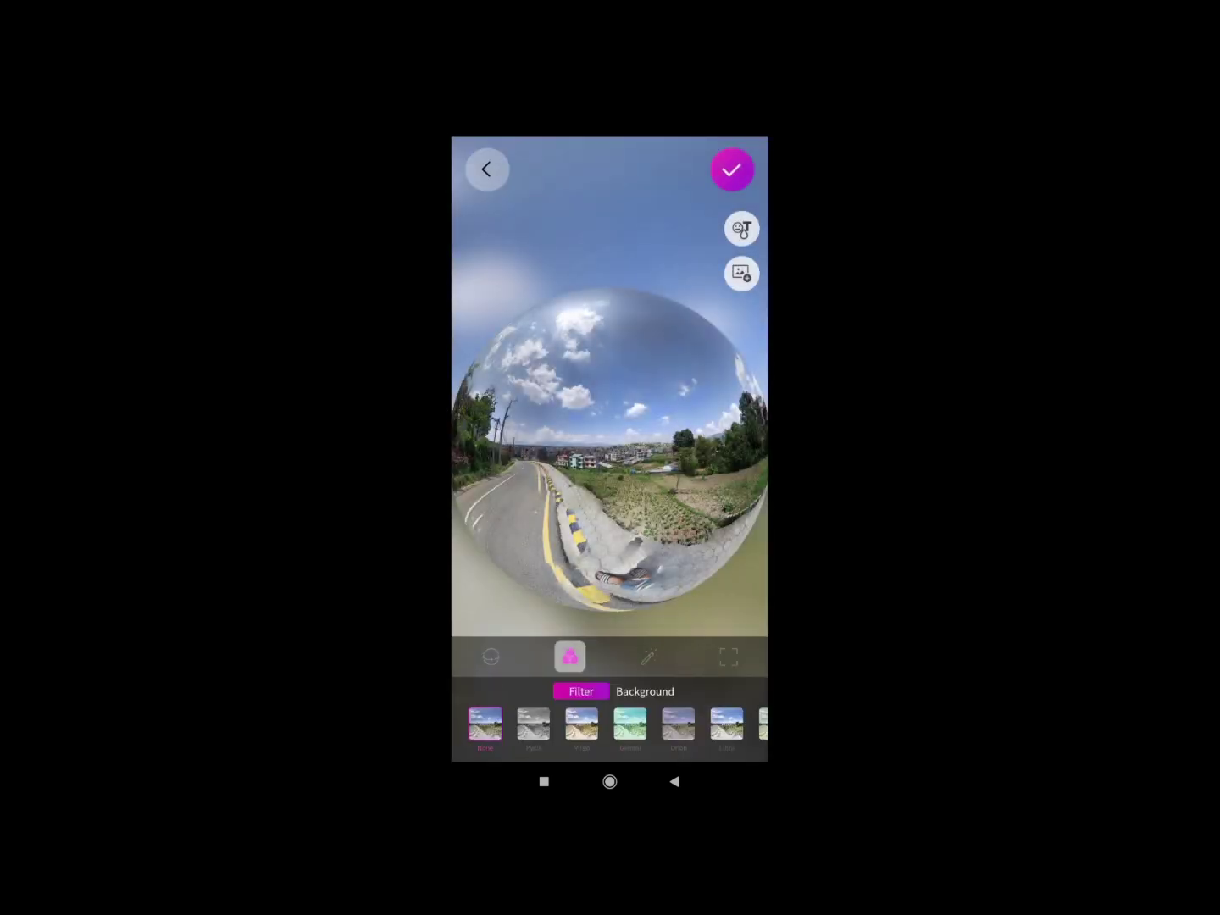
Step: Apply a colour filter, then set shadows to 0.14, brightness to −0.22 and saturation to 1.07
{"action": "left_click", "coordinate": [534, 724]}
{"action": "left_click_drag", "start_coordinate": [666, 725], "coordinate": [610, 724]}
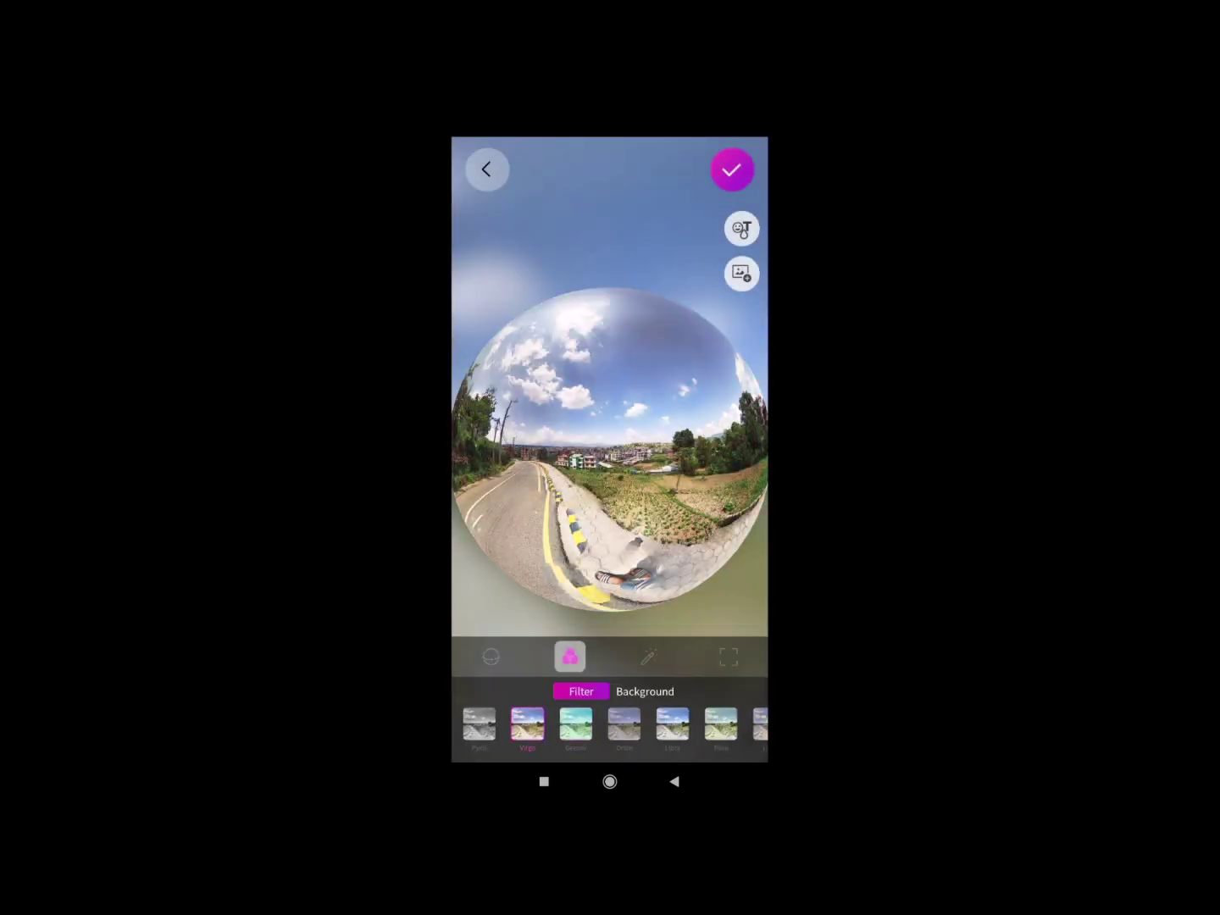
{"action": "left_click", "coordinate": [648, 657]}
{"action": "left_click_drag", "start_coordinate": [549, 668], "coordinate": [543, 668]}
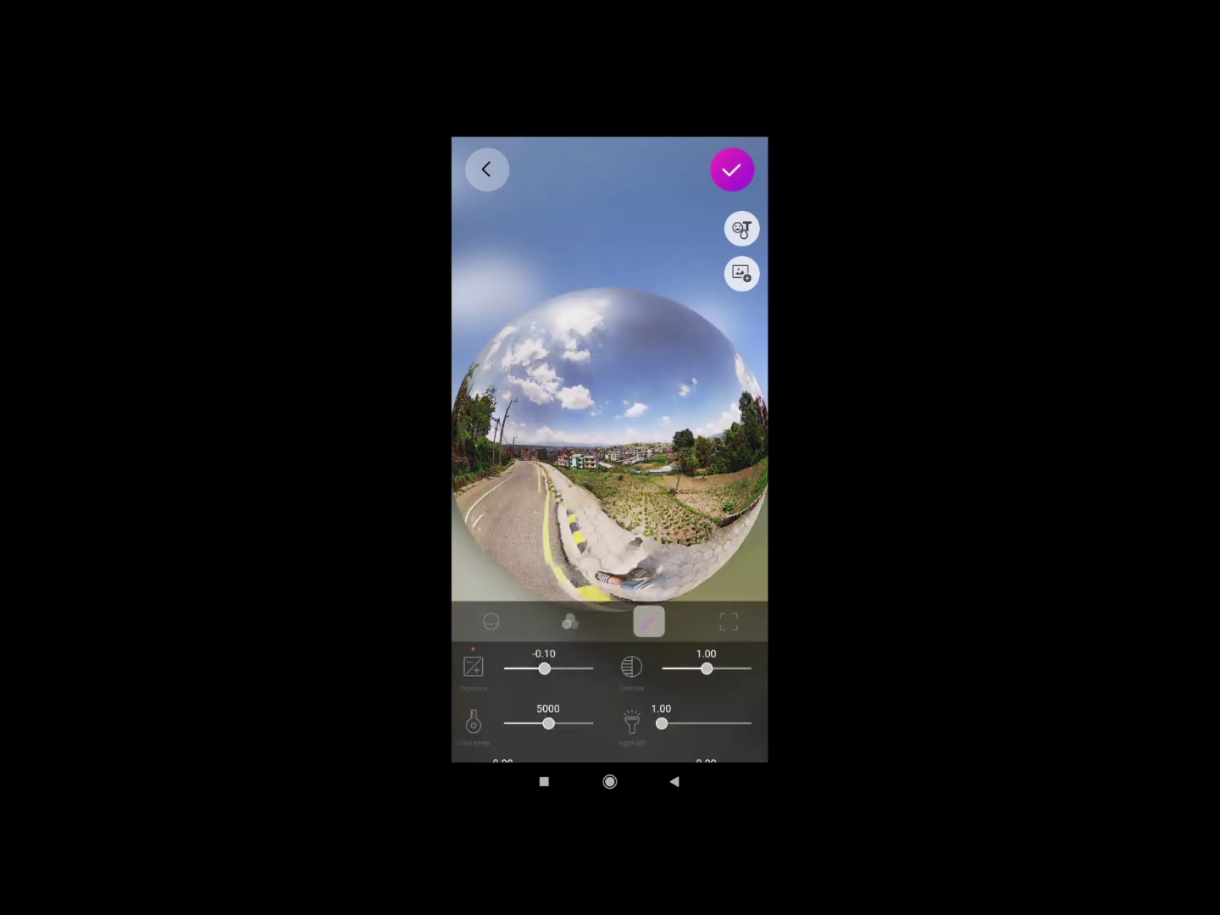
{"action": "left_click_drag", "start_coordinate": [706, 669], "coordinate": [679, 656]}
{"action": "scroll", "coordinate": [610, 706], "scroll_direction": "down", "scroll_amount": 2}
{"action": "left_click_drag", "start_coordinate": [549, 655], "coordinate": [532, 656]}
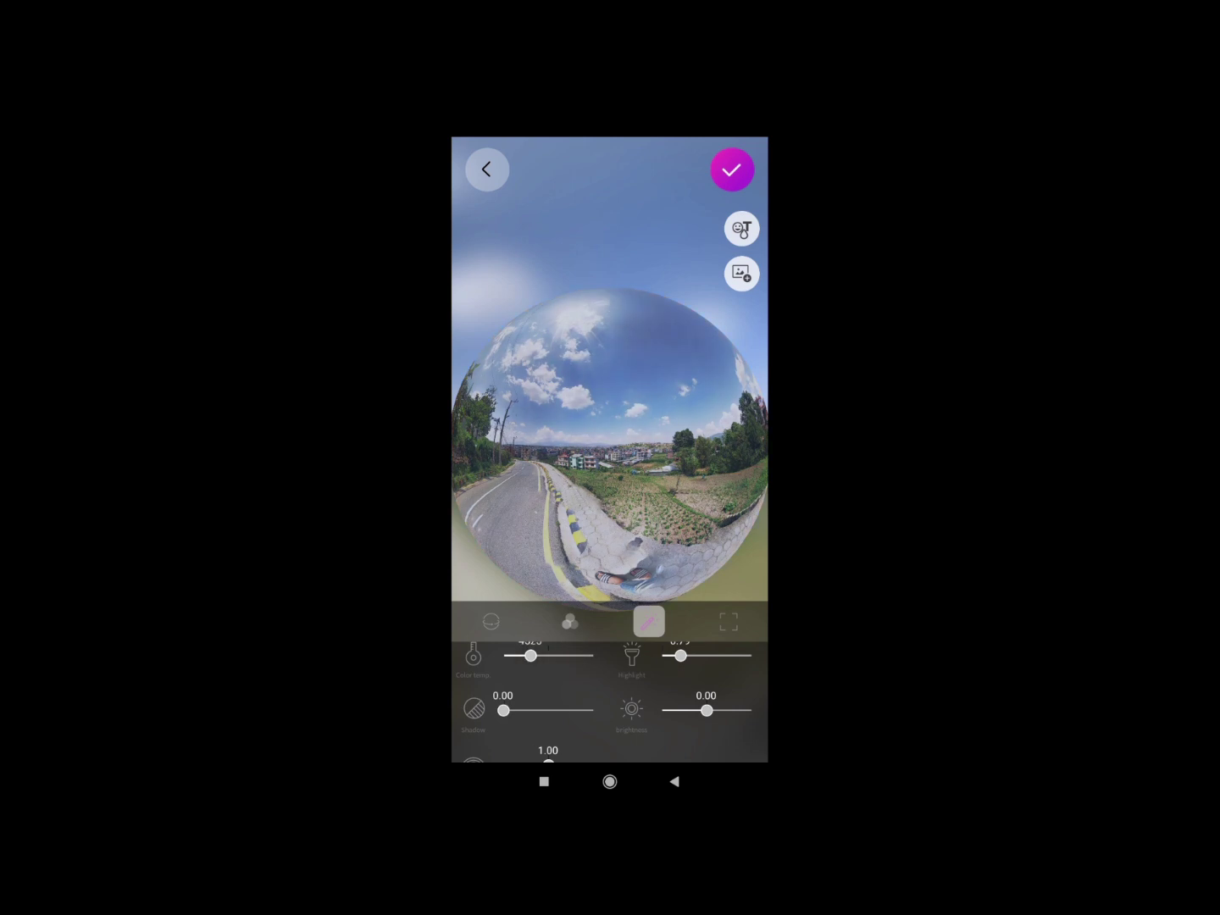
{"action": "mouse_move", "coordinate": [503, 709]}
{"action": "left_mouse_down"}
{"action": "mouse_move", "coordinate": [517, 709]}
{"action": "mouse_move", "coordinate": [539, 656]}
{"action": "left_mouse_up"}
{"action": "scroll", "coordinate": [610, 705], "scroll_direction": "down", "scroll_amount": 1}
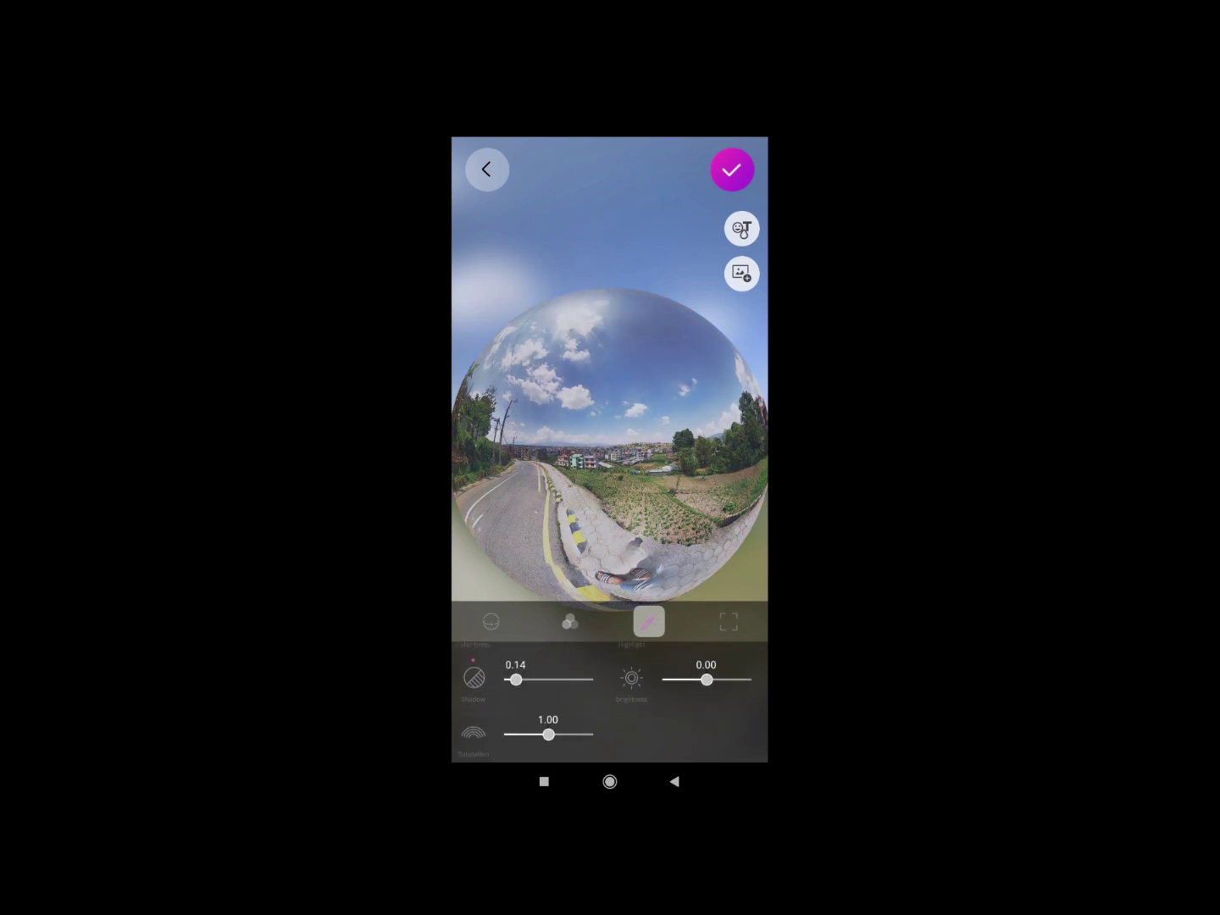
{"action": "left_click_drag", "start_coordinate": [706, 679], "coordinate": [672, 680]}
{"action": "left_click_drag", "start_coordinate": [548, 735], "coordinate": [559, 735]}
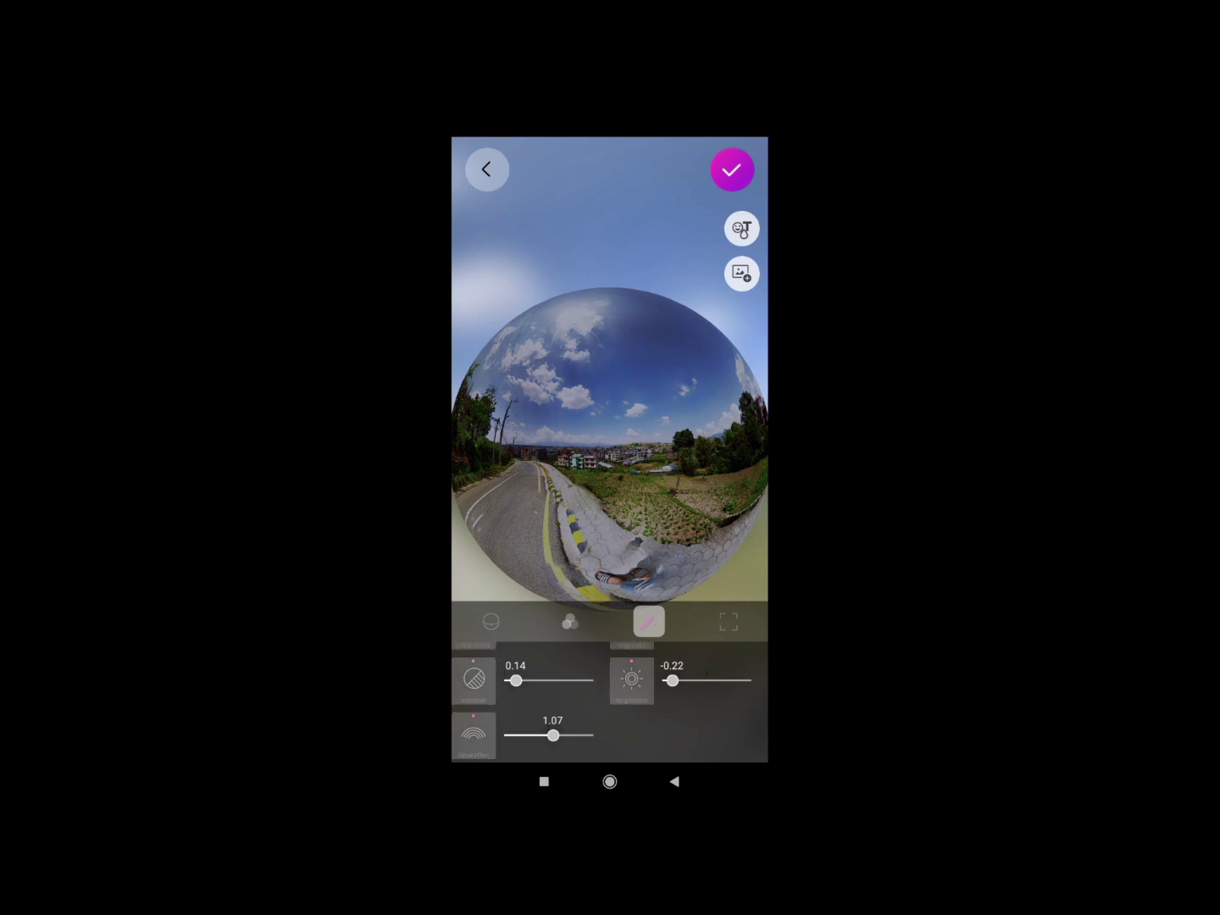
Step: Preview a 16:9 crop of the mirror-ball image, then revert to Full size
{"action": "left_click", "coordinate": [729, 622]}
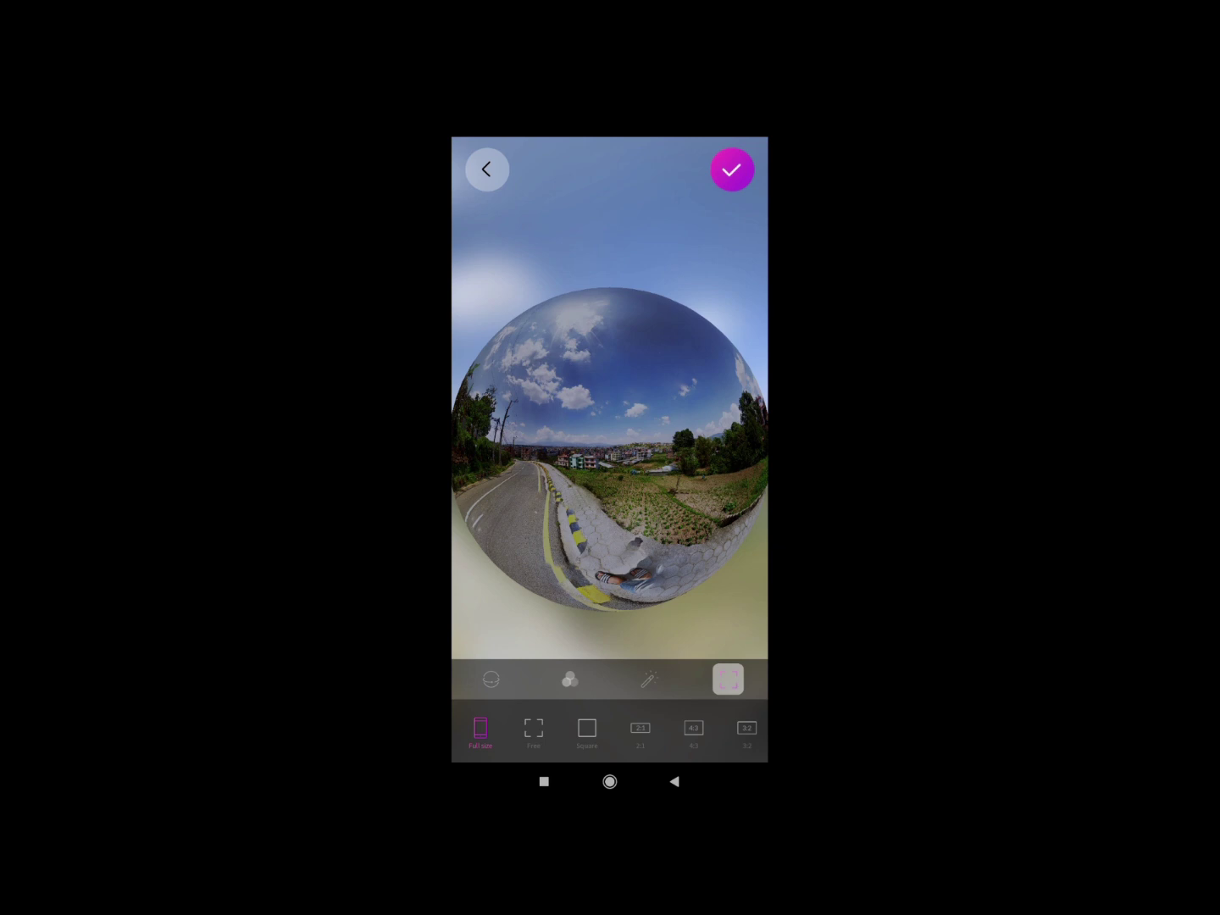
{"action": "left_click_drag", "start_coordinate": [686, 729], "coordinate": [634, 730]}
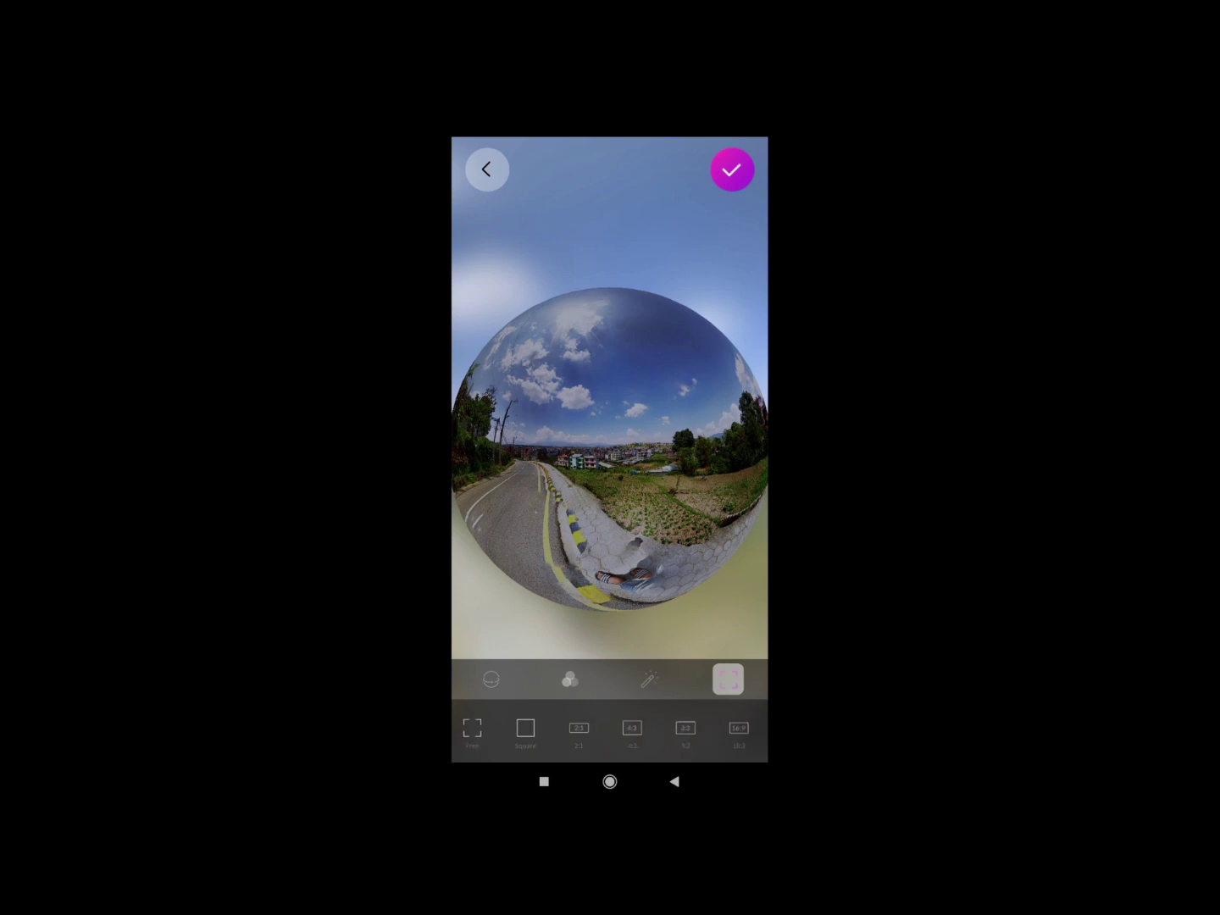
{"action": "left_click", "coordinate": [739, 730]}
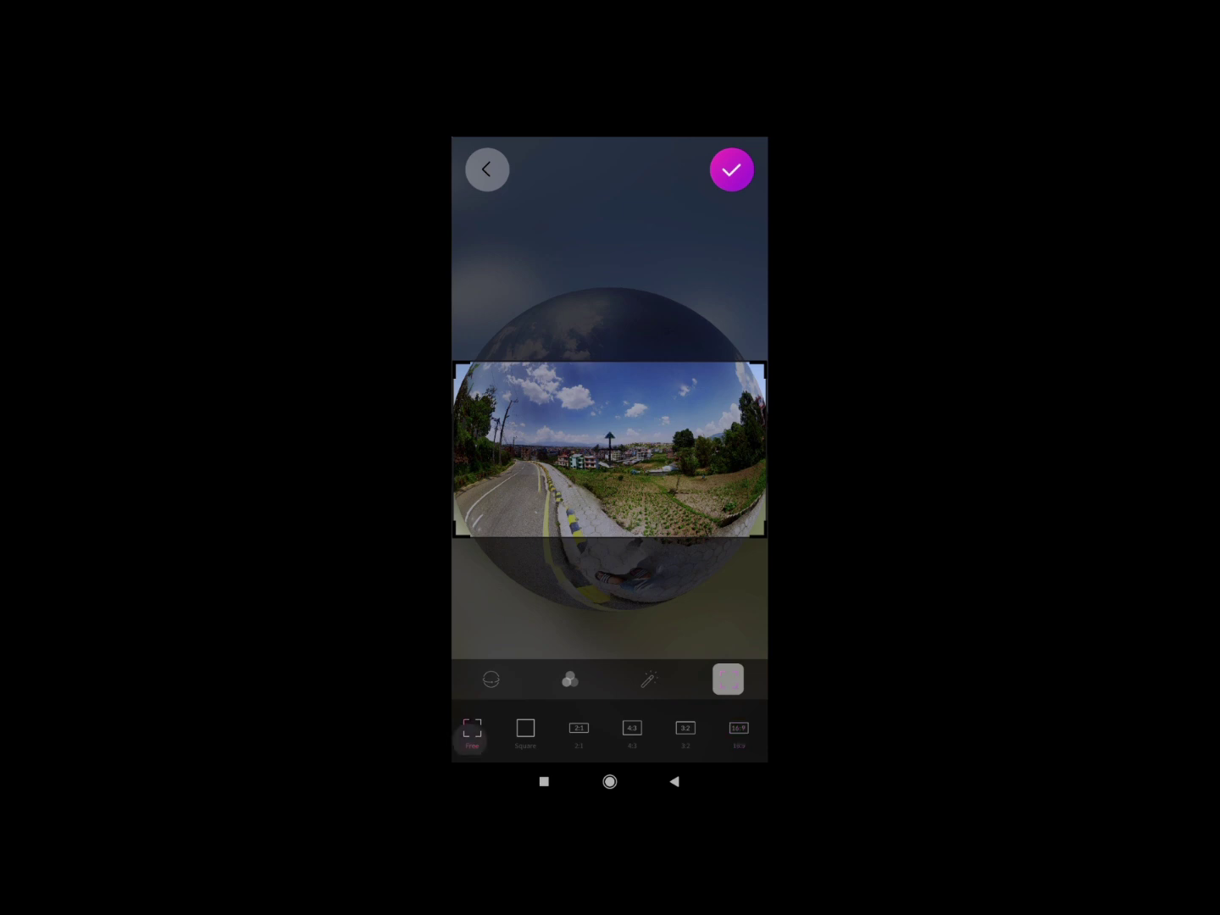
{"action": "left_click_drag", "start_coordinate": [471, 729], "coordinate": [534, 730]}
{"action": "left_click", "coordinate": [478, 729]}
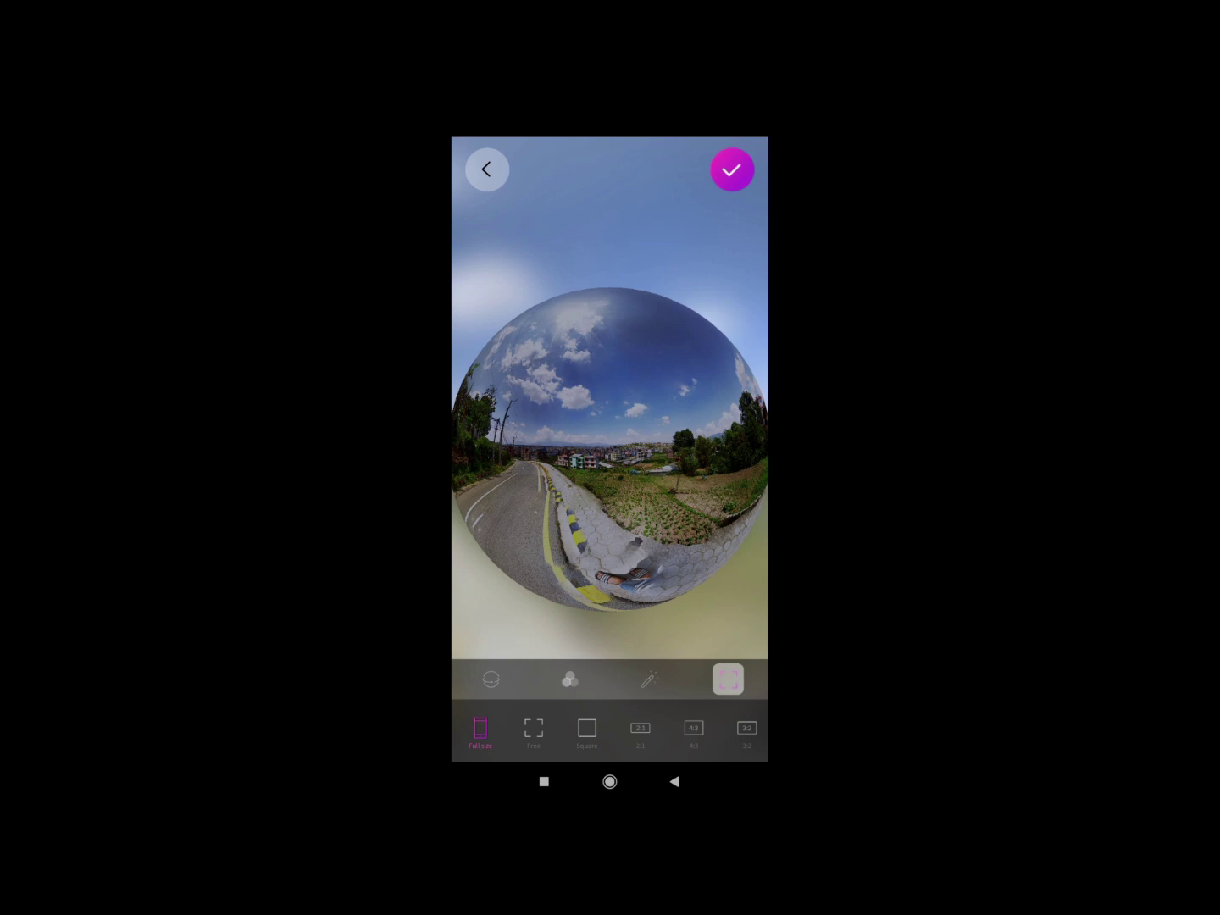
Step: Turn on Animation in the Mirror Ball projection options
{"action": "left_click", "coordinate": [492, 679]}
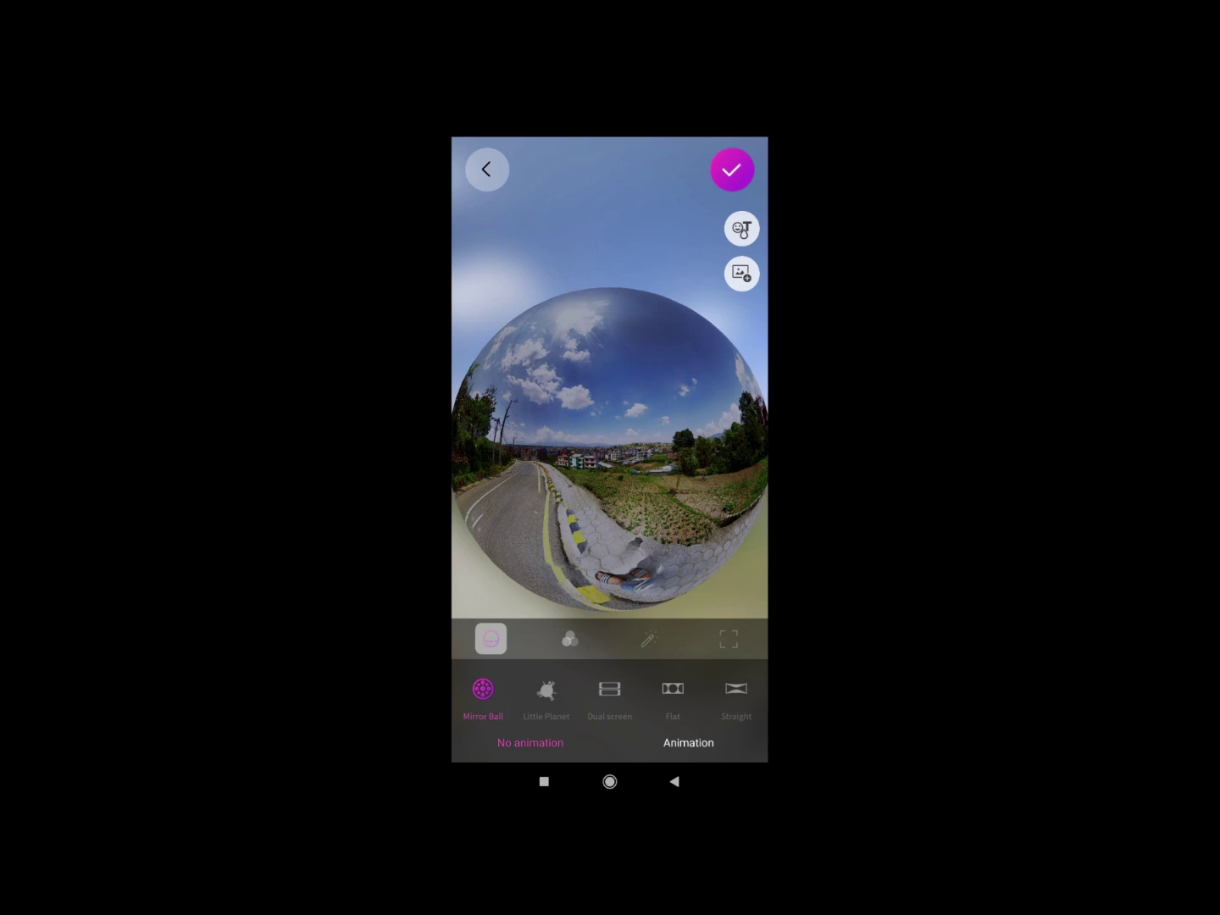
{"action": "left_click", "coordinate": [688, 743]}
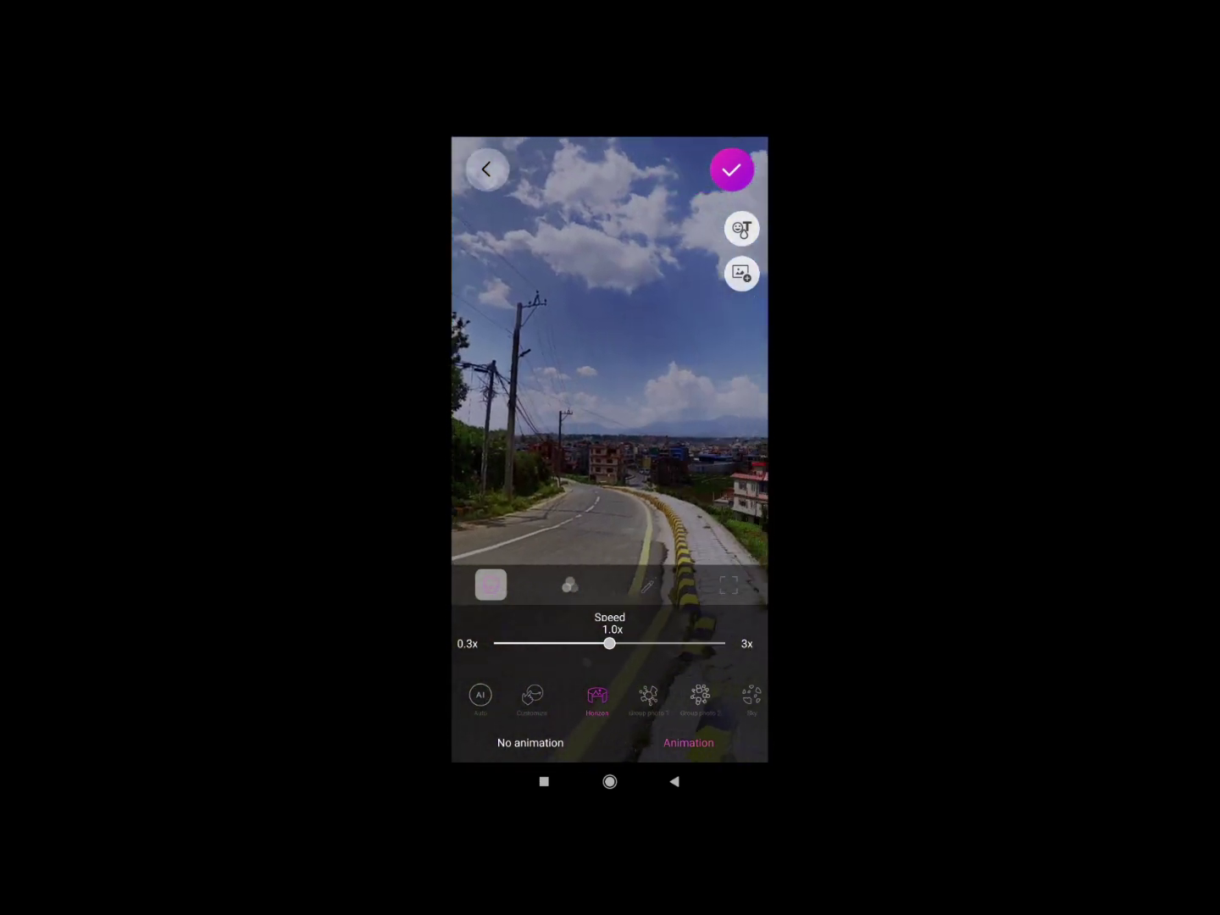
Step: Try Group photo 1 at several speeds, then choose Group photo 2 at 2.0x speed
{"action": "left_click", "coordinate": [649, 698]}
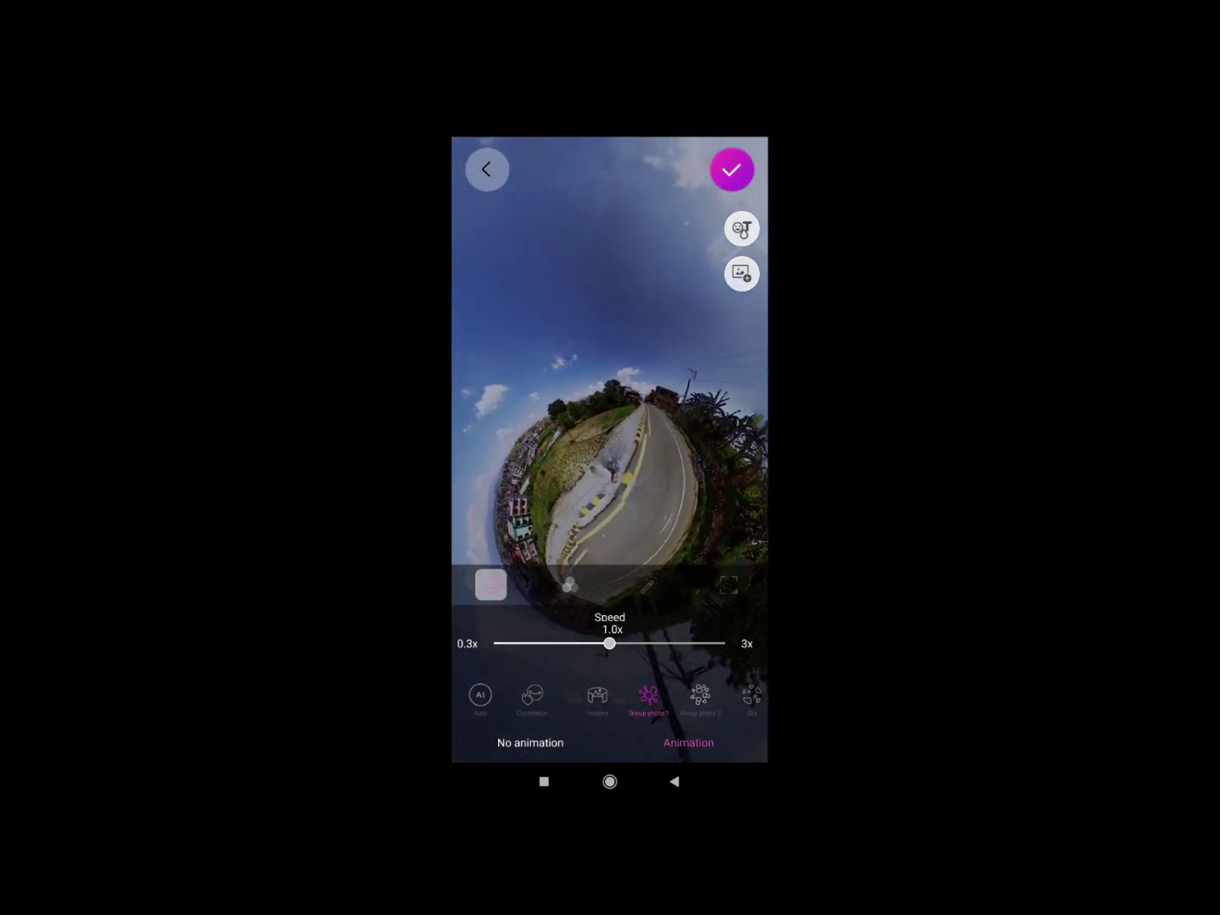
{"action": "mouse_move", "coordinate": [609, 643]}
{"action": "left_mouse_down"}
{"action": "mouse_move", "coordinate": [533, 644]}
{"action": "mouse_move", "coordinate": [552, 643]}
{"action": "left_mouse_up"}
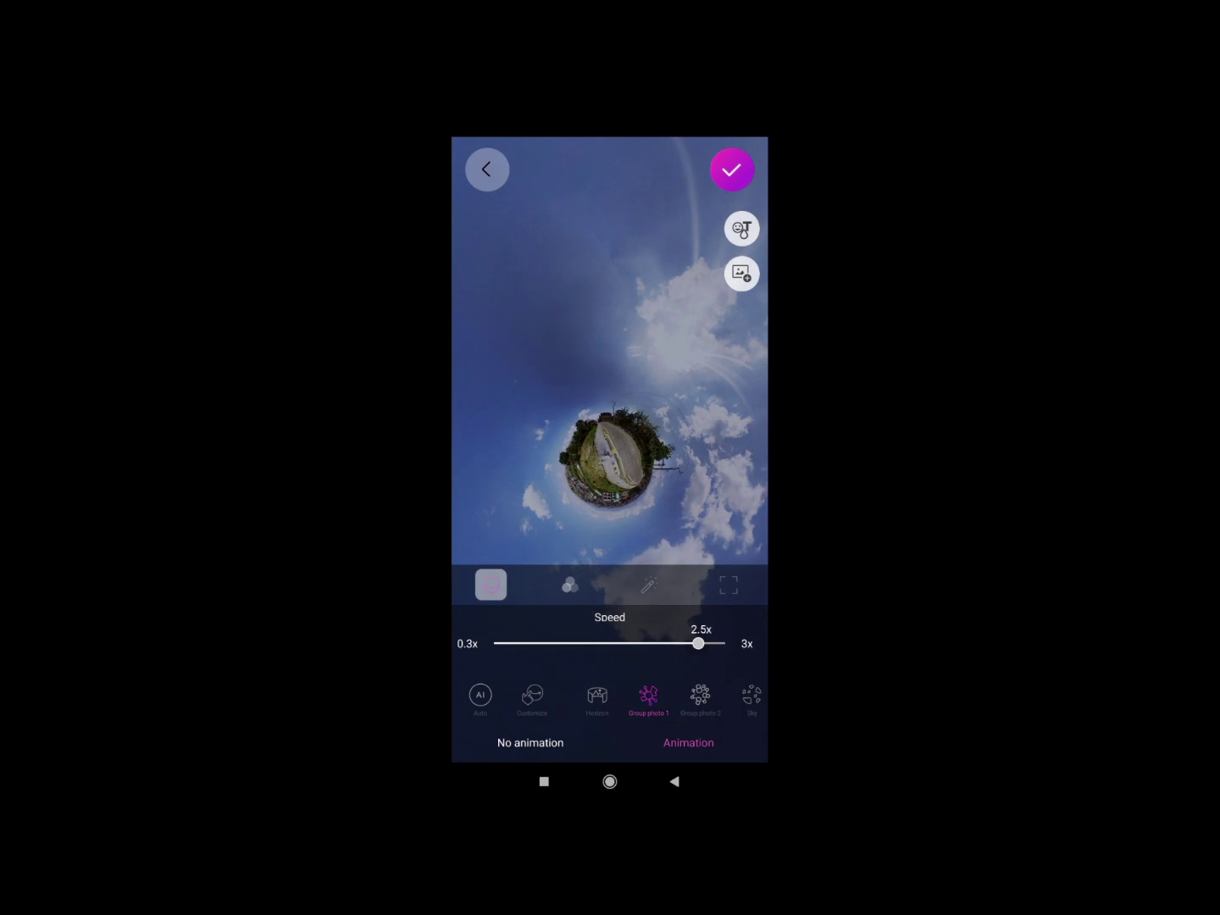
{"action": "left_click_drag", "start_coordinate": [699, 644], "coordinate": [551, 644]}
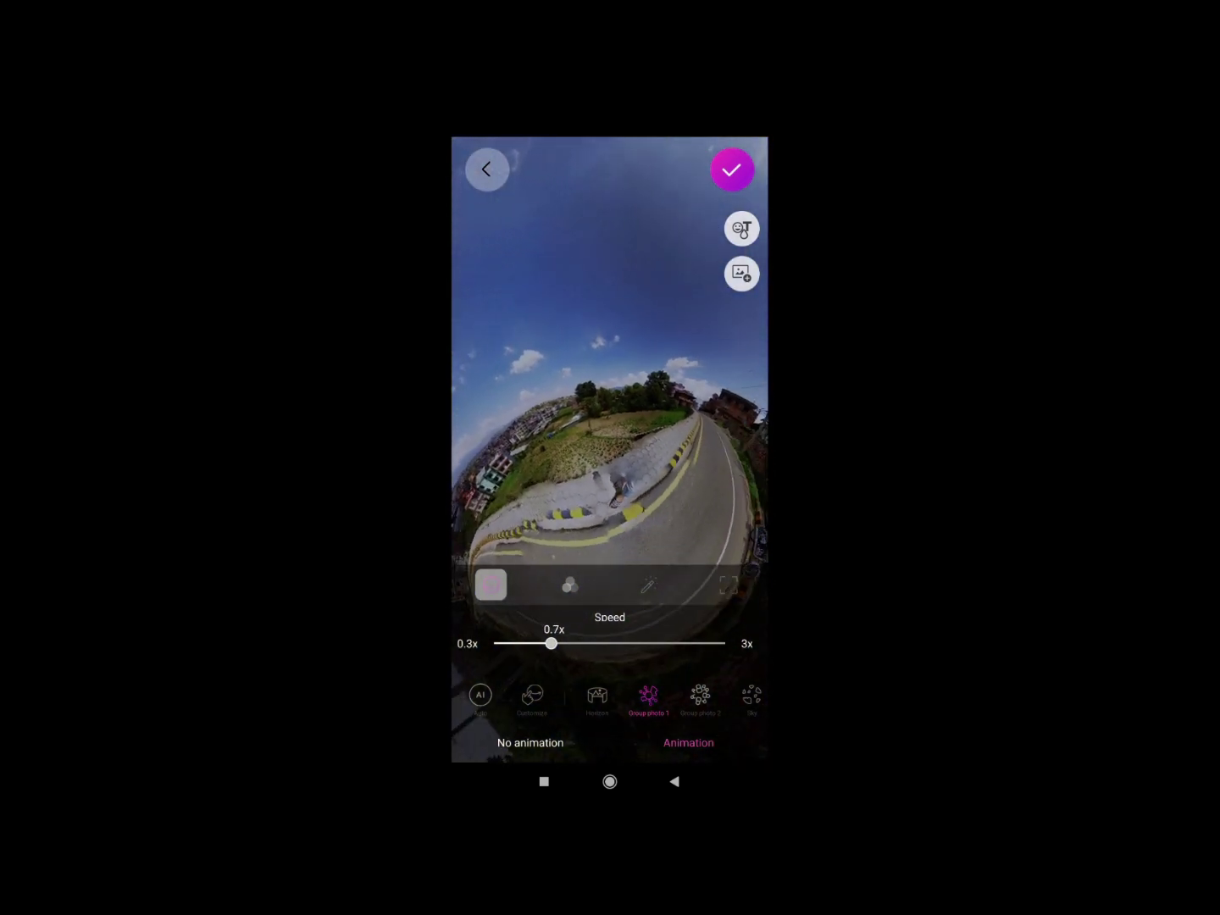
{"action": "mouse_move", "coordinate": [552, 643]}
{"action": "left_mouse_down"}
{"action": "mouse_move", "coordinate": [707, 643]}
{"action": "mouse_move", "coordinate": [569, 643]}
{"action": "left_mouse_up"}
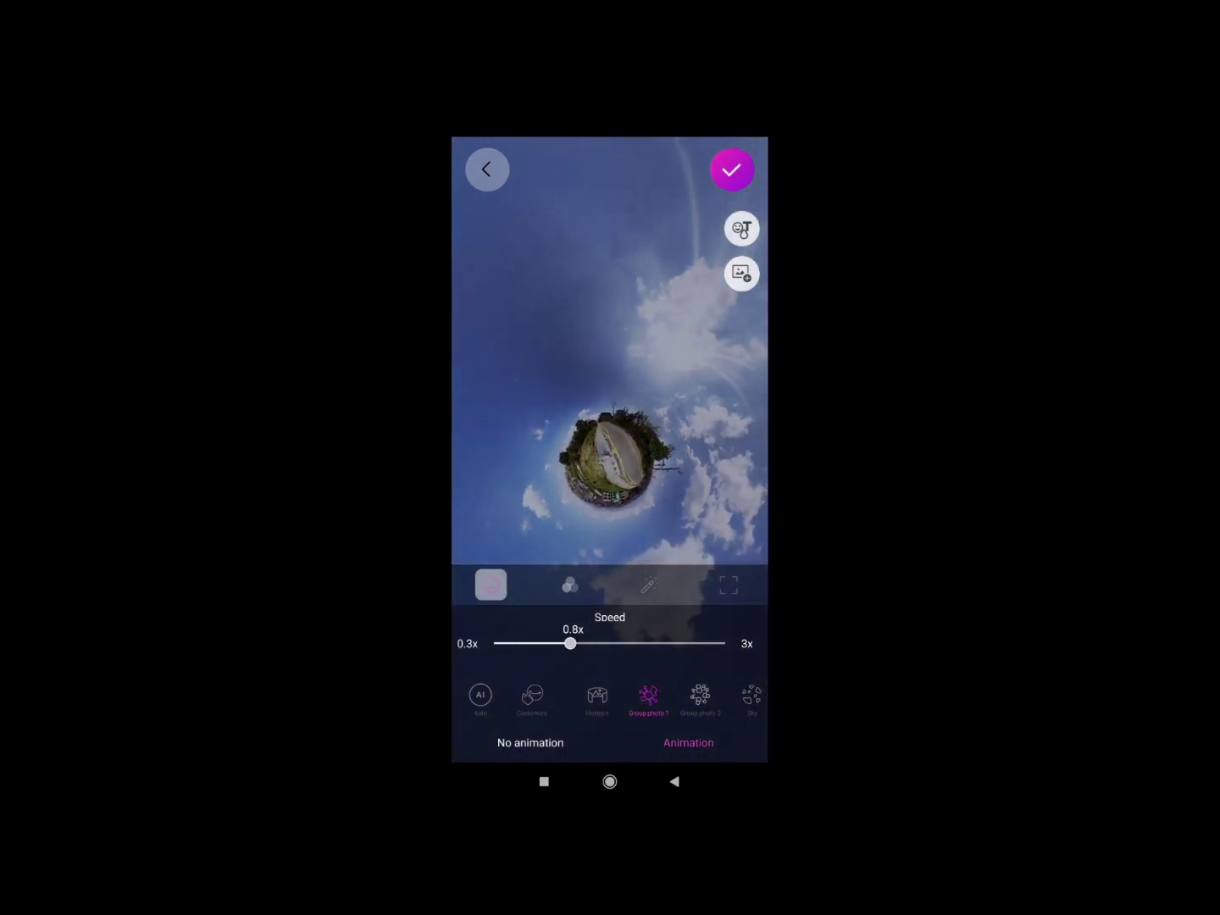
{"action": "left_click", "coordinate": [700, 695]}
{"action": "mouse_move", "coordinate": [570, 644]}
{"action": "left_mouse_down"}
{"action": "mouse_move", "coordinate": [673, 643]}
{"action": "mouse_move", "coordinate": [618, 643]}
{"action": "left_mouse_up"}
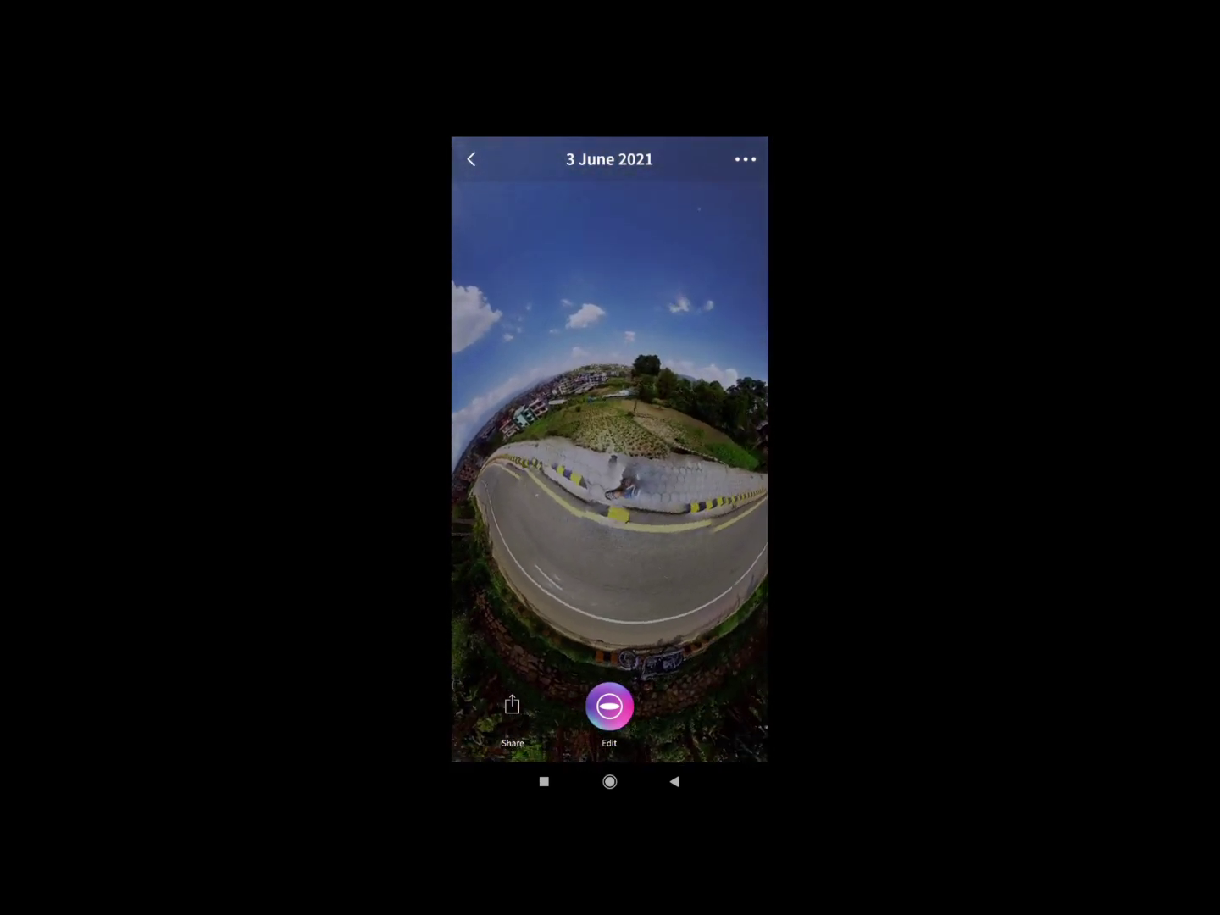
Step: Save the animated little planet and confirm SAVE to begin encoding the video
{"action": "left_click", "coordinate": [512, 706]}
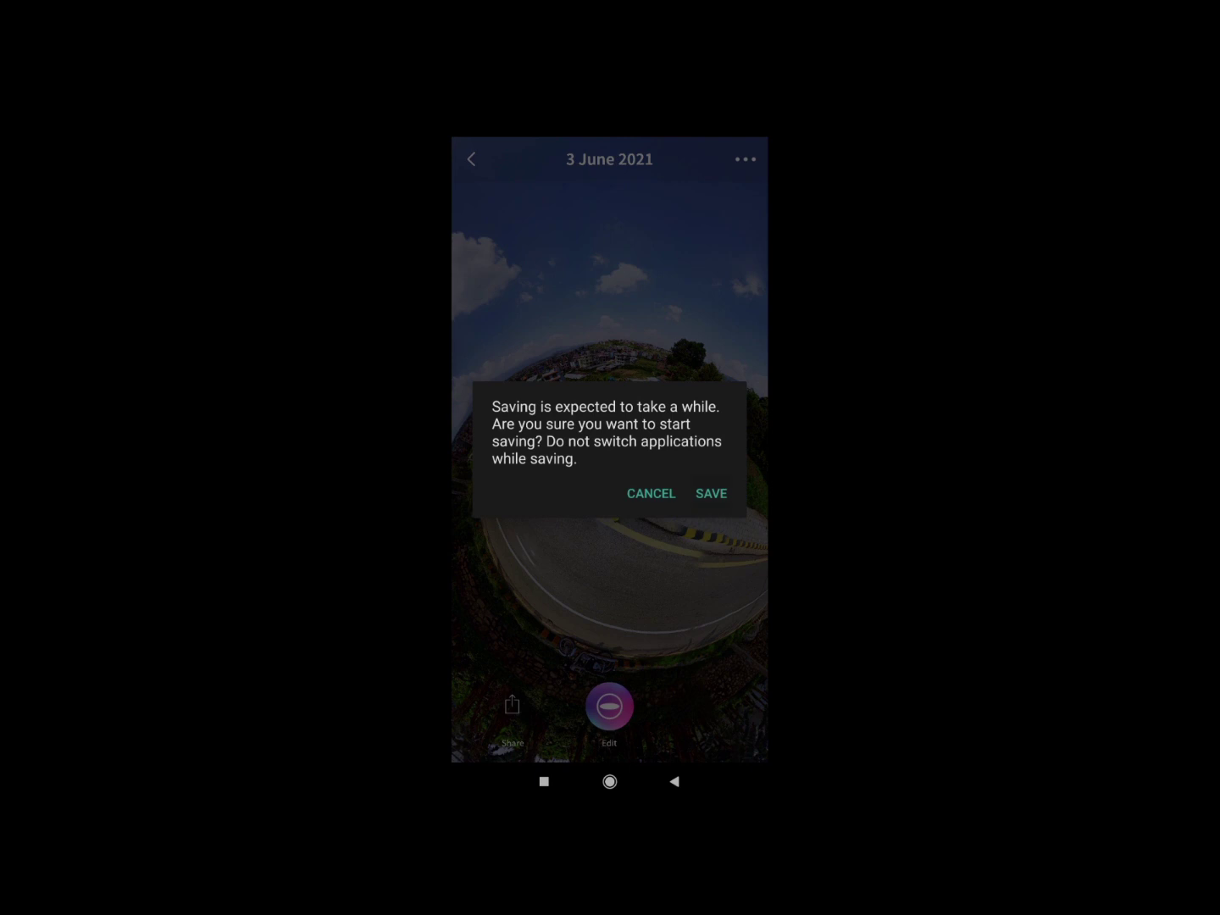
{"action": "left_click", "coordinate": [711, 493]}
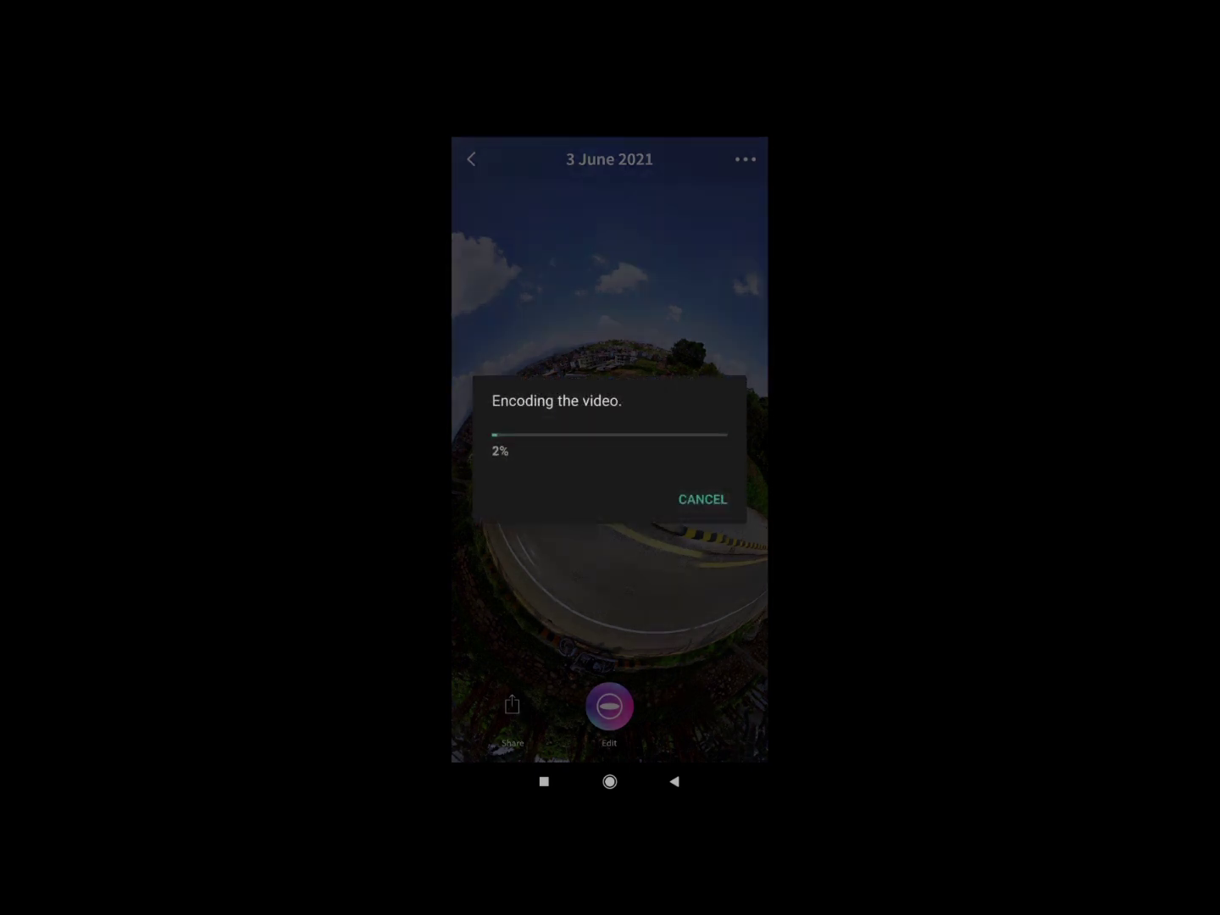